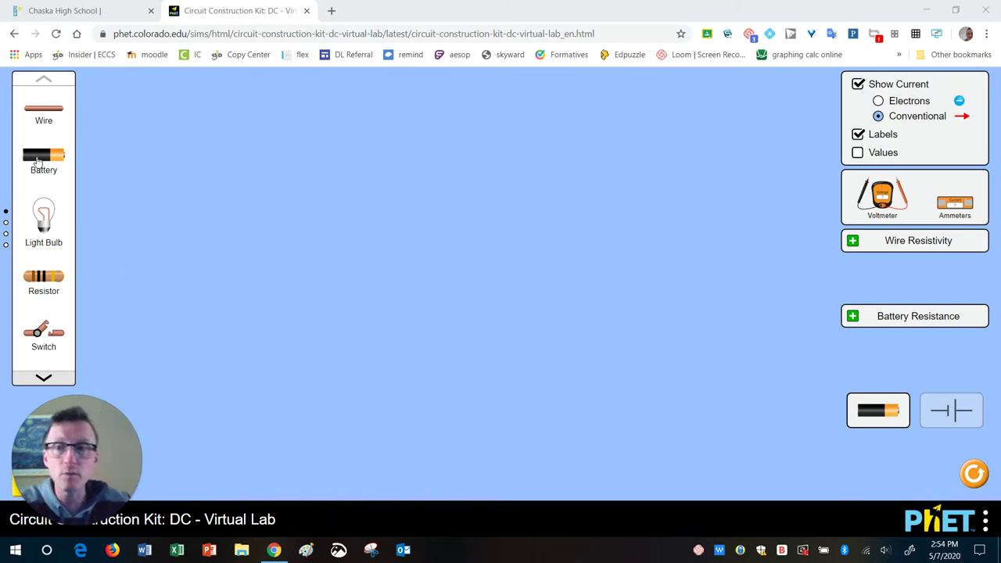
- Place a battery on the workspace and move it near the canvas centre
{"action": "left_click_drag", "start_coordinate": [37, 161], "coordinate": [406, 141]}
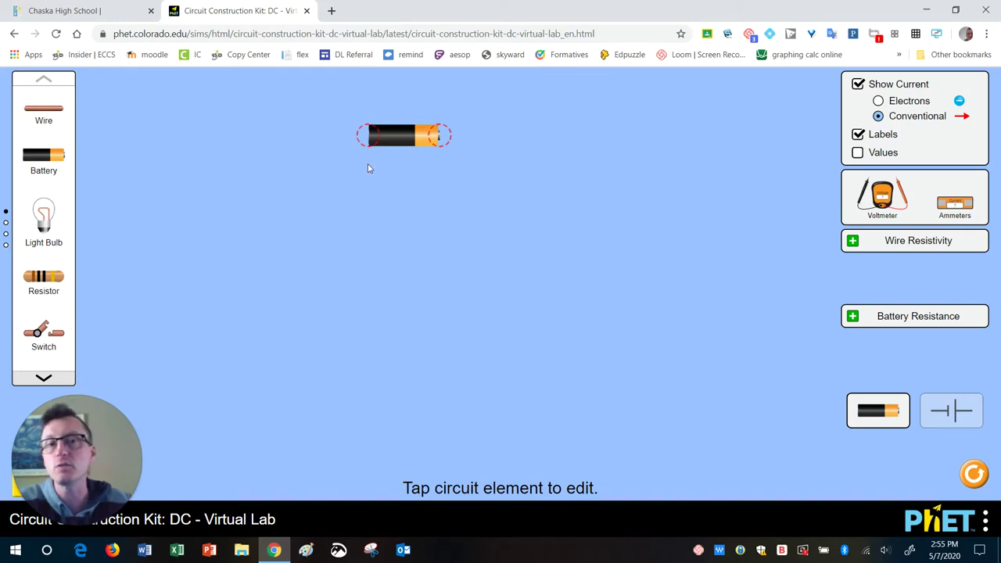
{"action": "left_click_drag", "start_coordinate": [397, 137], "coordinate": [349, 139]}
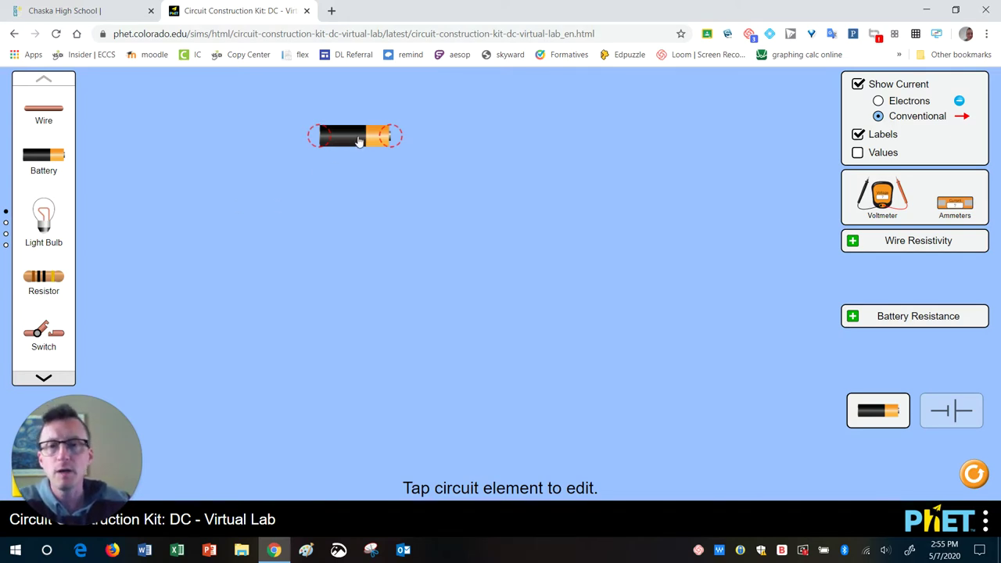
{"action": "left_click_drag", "start_coordinate": [373, 144], "coordinate": [477, 345]}
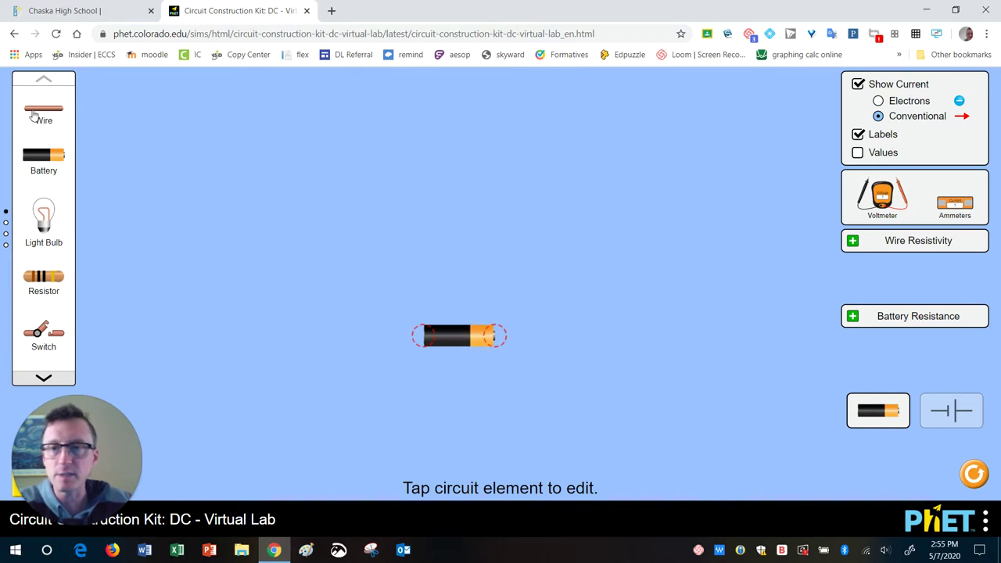
- Attach wires to both battery ends, and add a light bulb above with a wire on its base
{"action": "left_click_drag", "start_coordinate": [33, 115], "coordinate": [541, 337]}
{"action": "left_click_drag", "start_coordinate": [35, 115], "coordinate": [372, 341]}
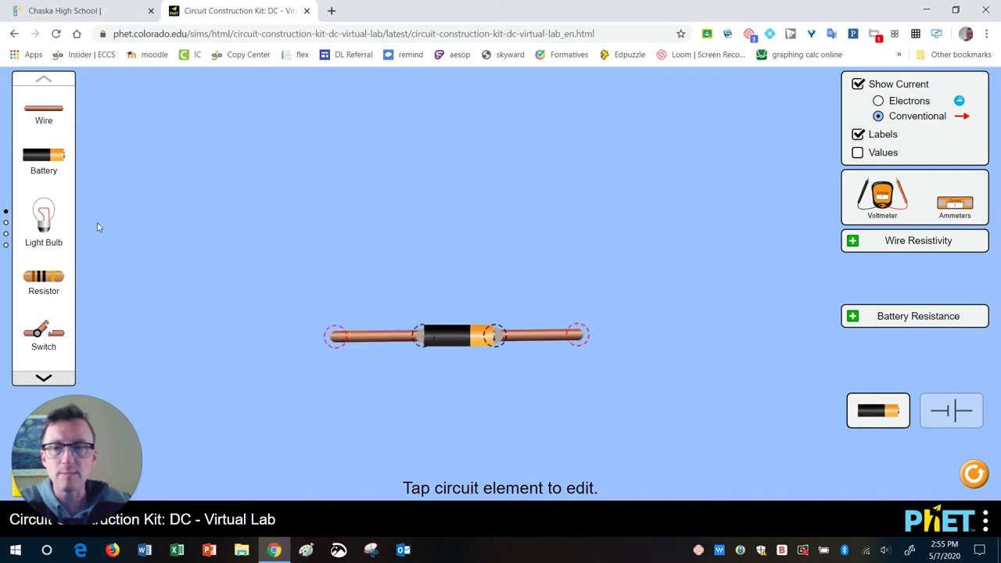
{"action": "left_click_drag", "start_coordinate": [49, 216], "coordinate": [450, 140]}
{"action": "left_click_drag", "start_coordinate": [43, 112], "coordinate": [334, 185]}
- Wire the bulb's terminals to the battery's left and right wire ends, closing the loop
{"action": "left_click", "coordinate": [331, 336]}
{"action": "left_click_drag", "start_coordinate": [36, 107], "coordinate": [569, 163]}
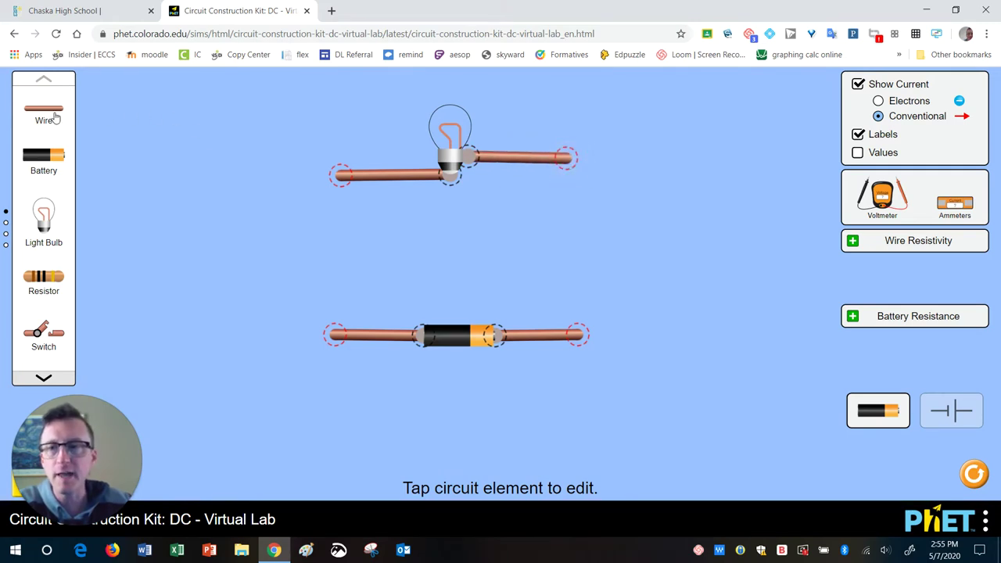
{"action": "left_click_drag", "start_coordinate": [55, 116], "coordinate": [333, 338]}
{"action": "left_click_drag", "start_coordinate": [57, 117], "coordinate": [582, 334]}
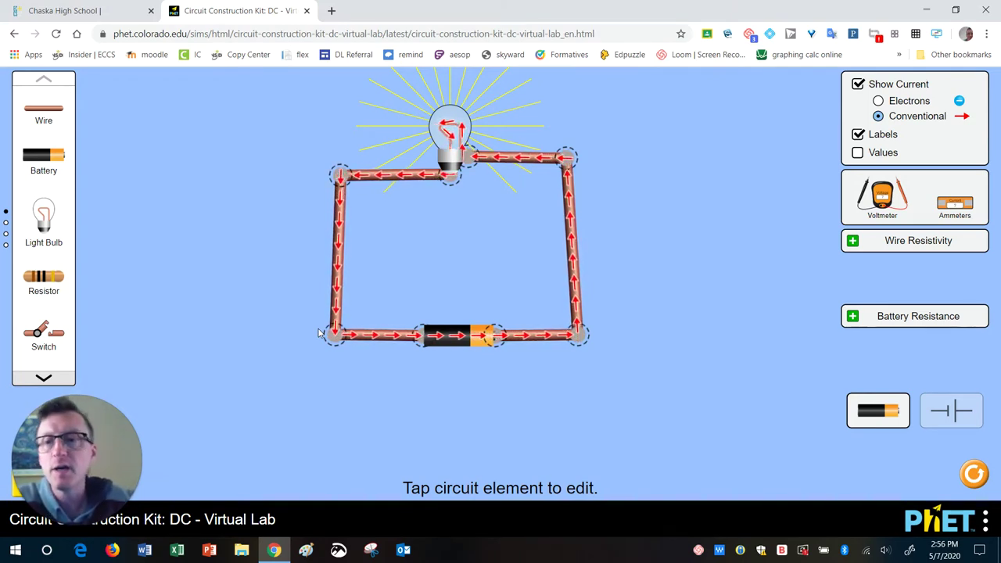
- Delete the left vertical wire and connect a resistor into that gap
{"action": "left_click", "coordinate": [339, 243]}
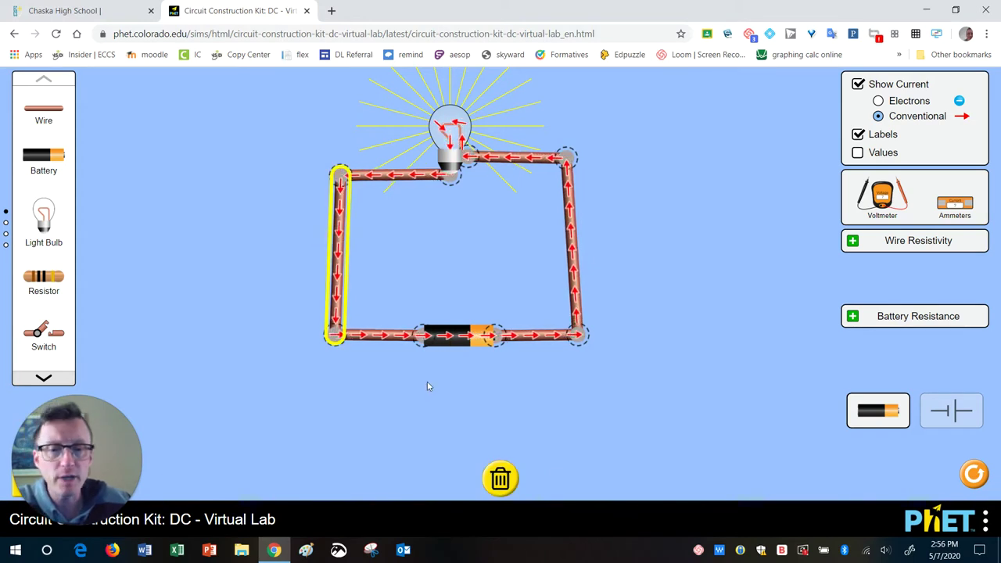
{"action": "left_click", "coordinate": [500, 478]}
{"action": "left_click_drag", "start_coordinate": [61, 287], "coordinate": [339, 185]}
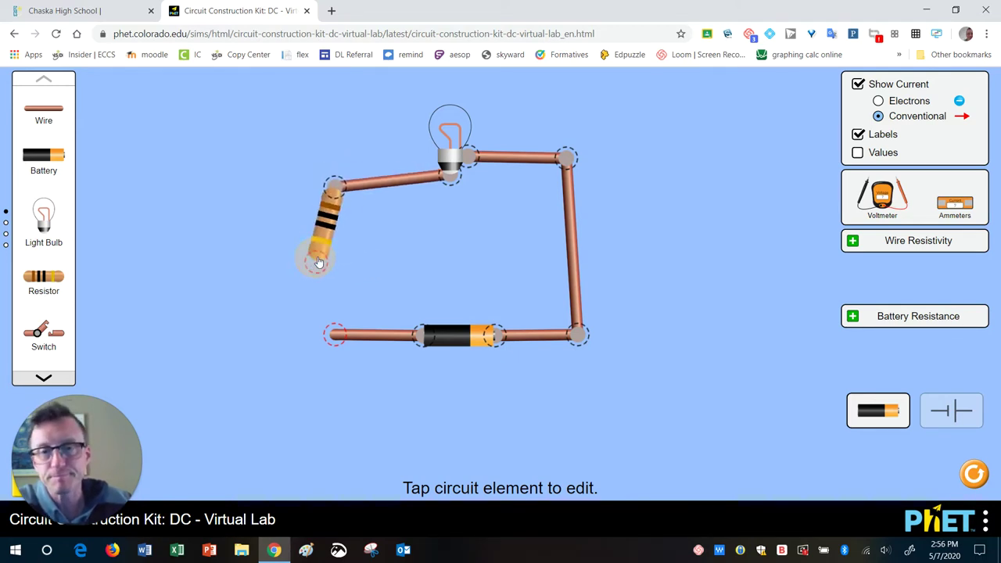
{"action": "left_click_drag", "start_coordinate": [343, 287], "coordinate": [318, 290]}
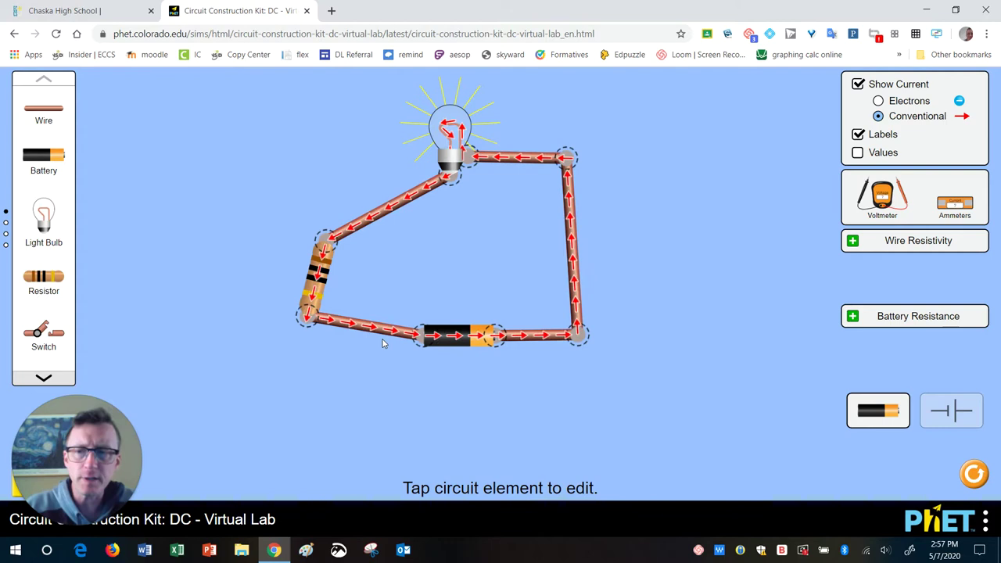
- Delete the right vertical wire and add a switch there, rotated nearly upright
{"action": "left_click", "coordinate": [567, 241]}
{"action": "left_click", "coordinate": [500, 479]}
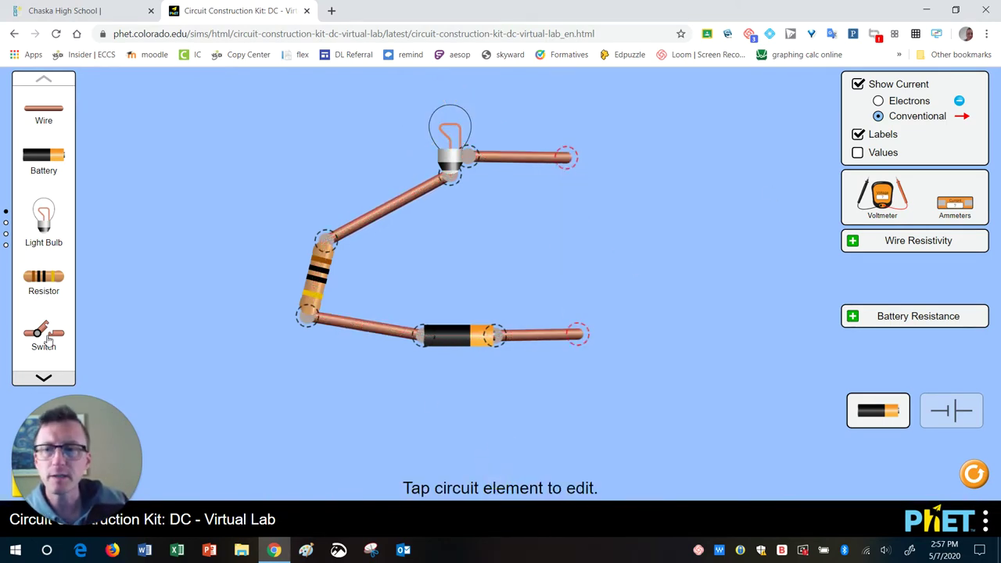
{"action": "left_click_drag", "start_coordinate": [43, 332], "coordinate": [581, 283]}
{"action": "left_click_drag", "start_coordinate": [552, 213], "coordinate": [582, 207]}
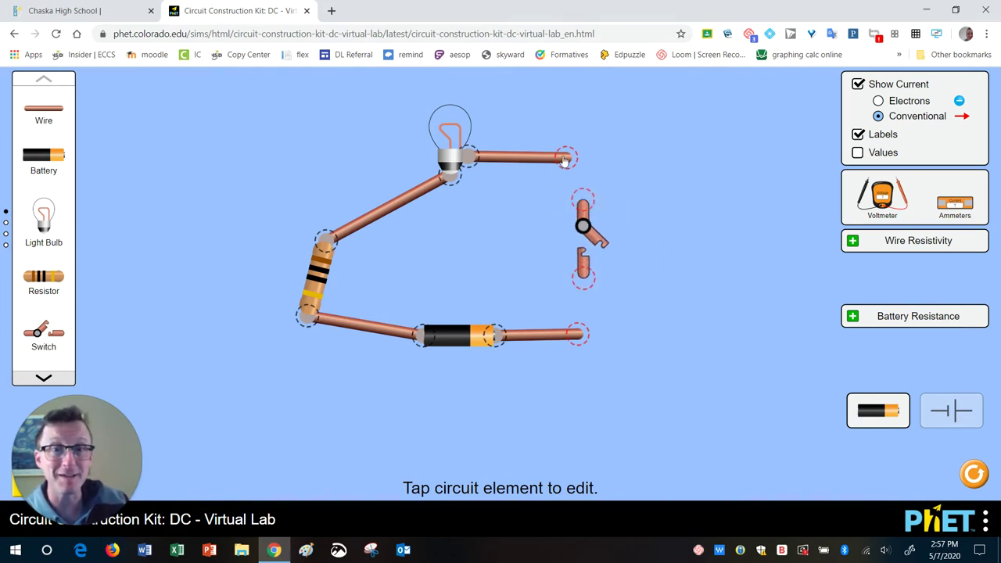
- Connect the bulb and battery wires to the switch ends and close the switch
{"action": "left_click_drag", "start_coordinate": [564, 161], "coordinate": [582, 200]}
{"action": "left_click_drag", "start_coordinate": [579, 336], "coordinate": [583, 280]}
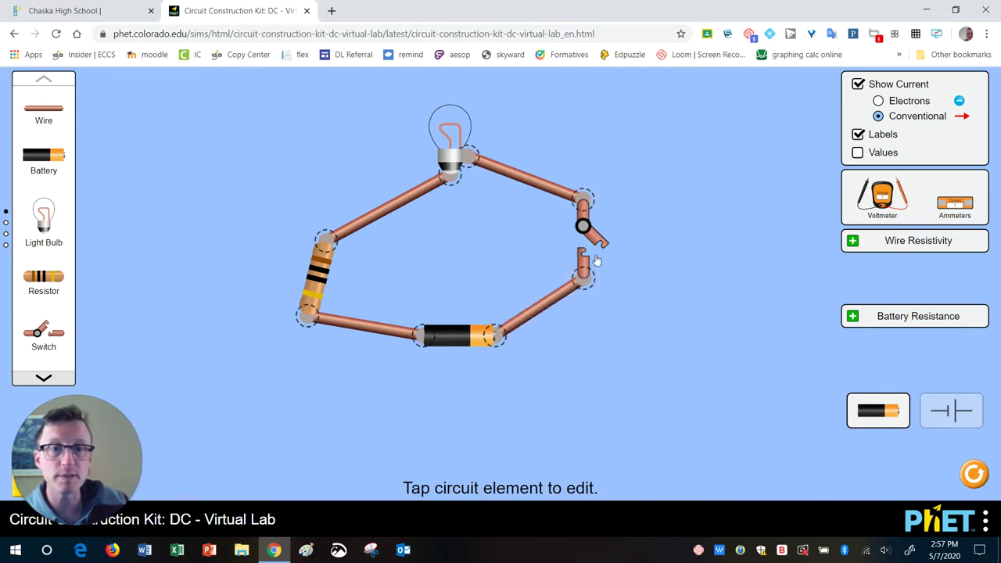
{"action": "left_click", "coordinate": [584, 228]}
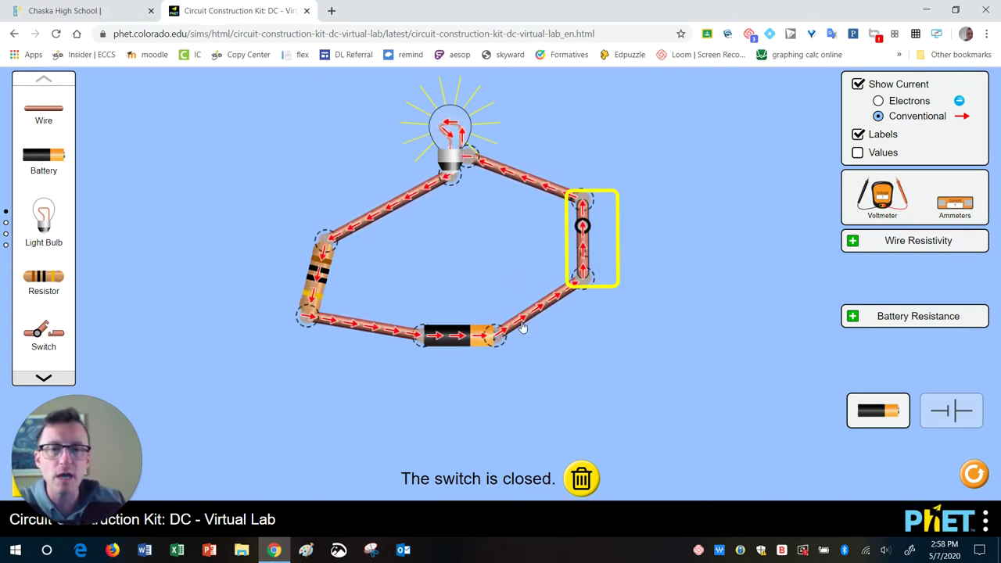
- Raise the battery voltage with its slider, then lower it back to a low value
{"action": "left_click", "coordinate": [462, 342]}
{"action": "left_click_drag", "start_coordinate": [447, 477], "coordinate": [530, 485]}
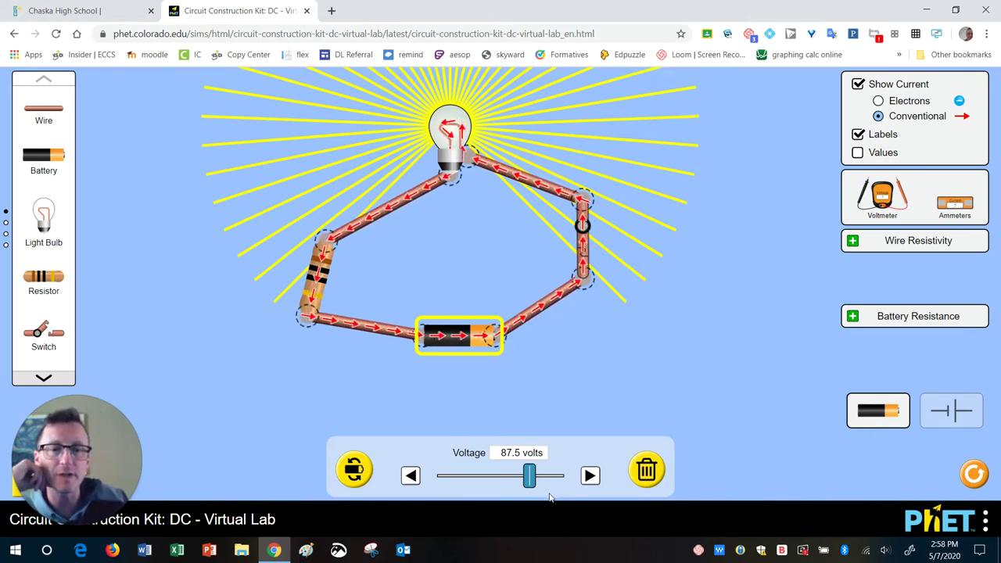
{"action": "left_click_drag", "start_coordinate": [530, 482], "coordinate": [464, 481]}
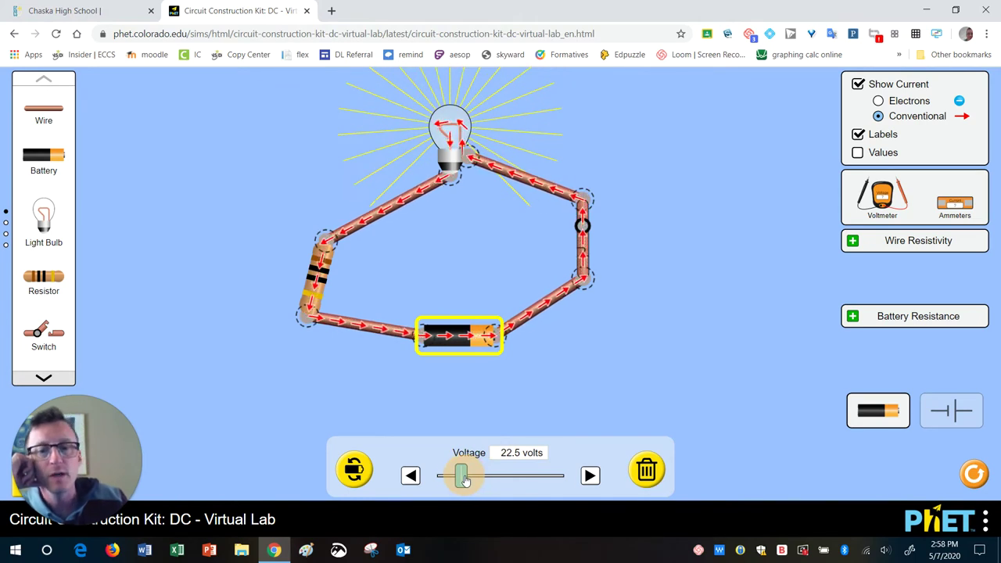
{"action": "left_click", "coordinate": [591, 373]}
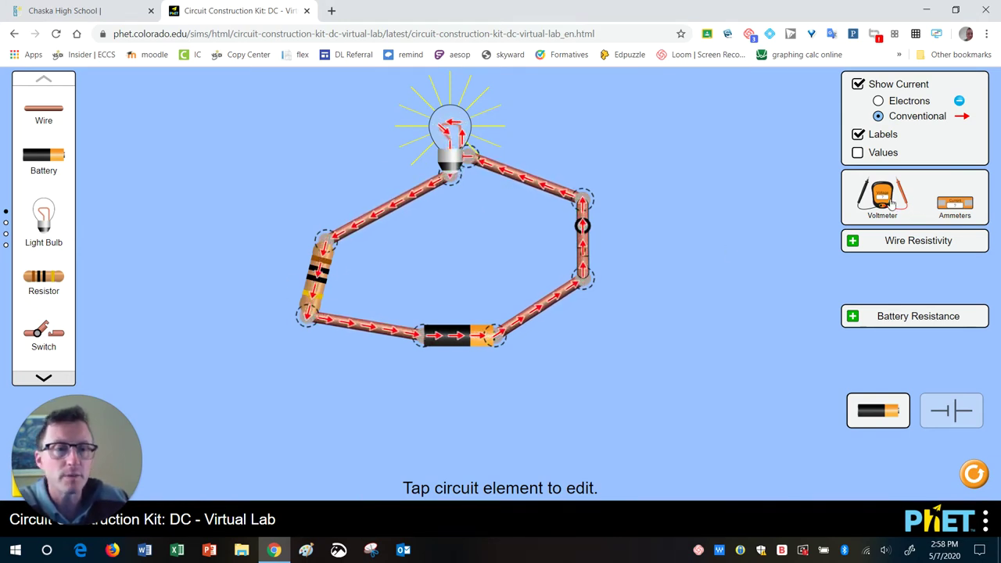
- Add a voltmeter and set its red and black probes on the wires either side of the bulb
{"action": "left_click_drag", "start_coordinate": [882, 197], "coordinate": [712, 181]}
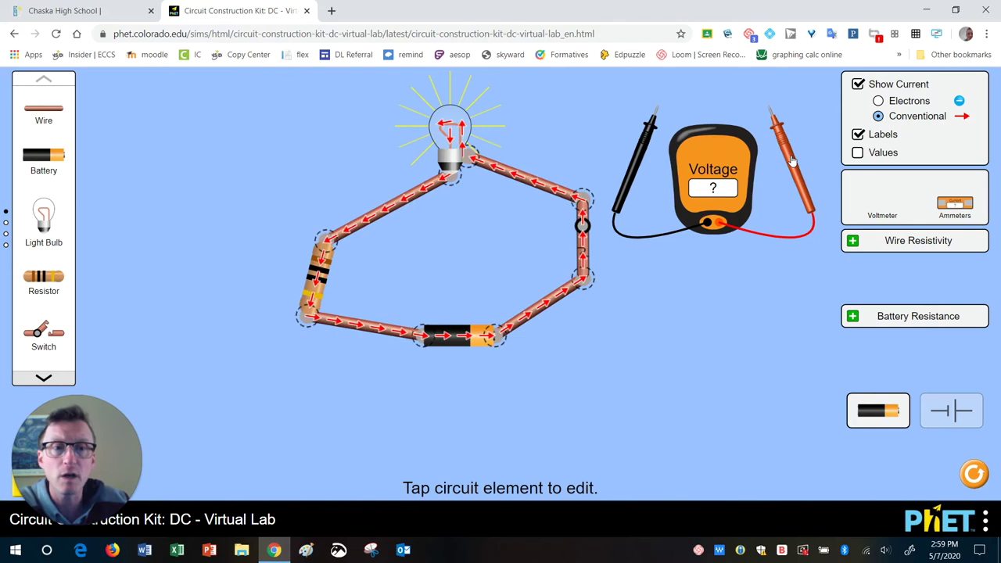
{"action": "left_click_drag", "start_coordinate": [794, 160], "coordinate": [506, 208]}
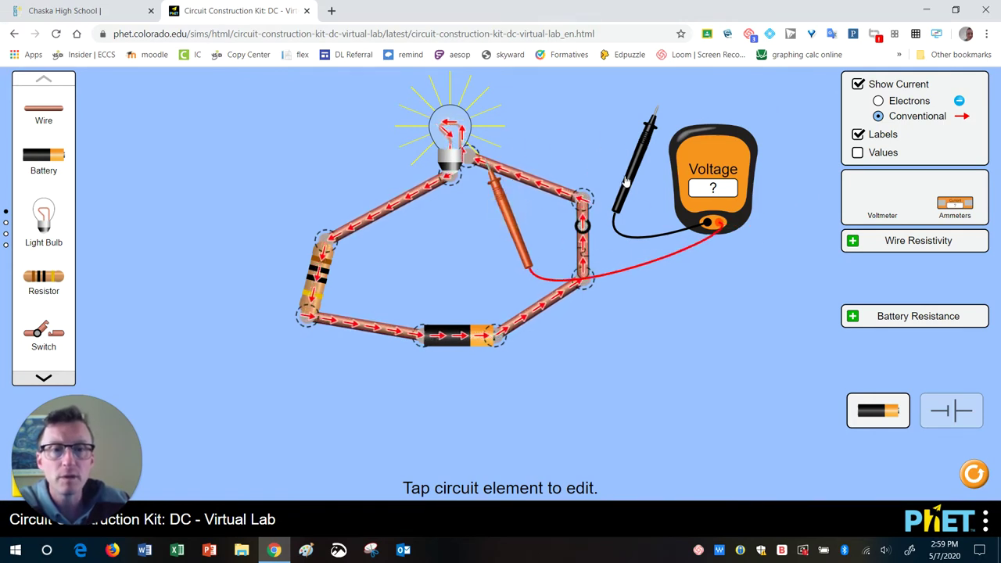
{"action": "left_click_drag", "start_coordinate": [640, 172], "coordinate": [418, 224]}
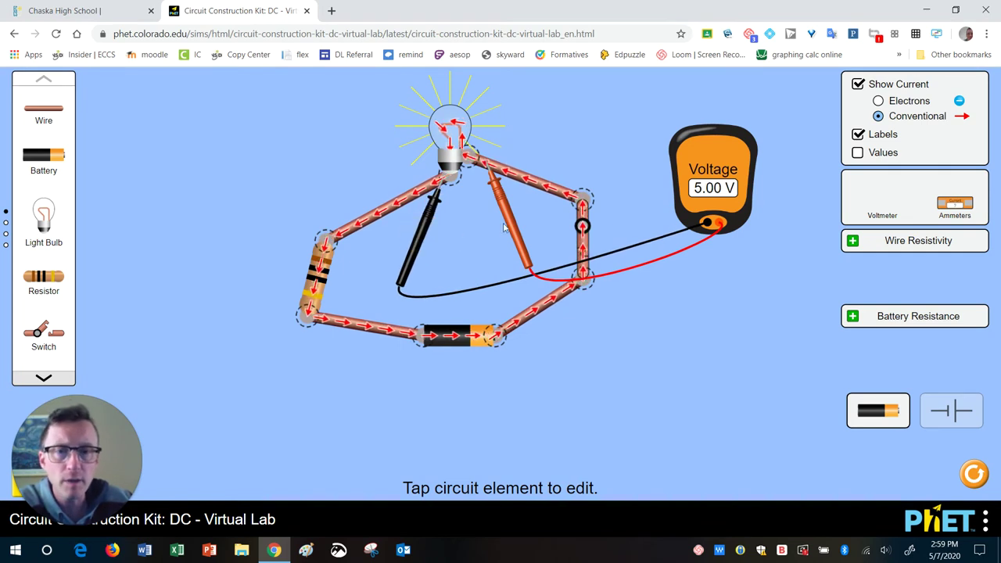
{"action": "left_click_drag", "start_coordinate": [508, 219], "coordinate": [491, 207]}
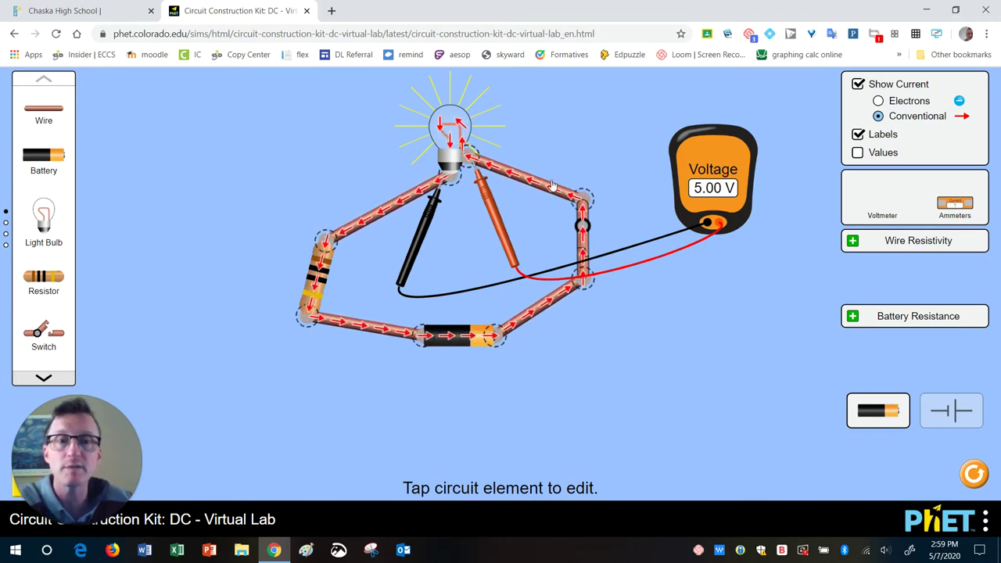
{"action": "left_click_drag", "start_coordinate": [494, 219], "coordinate": [505, 219]}
{"action": "mouse_move", "coordinate": [439, 219]}
{"action": "left_mouse_down"}
{"action": "mouse_move", "coordinate": [422, 231]}
{"action": "mouse_move", "coordinate": [431, 216]}
{"action": "left_mouse_up"}
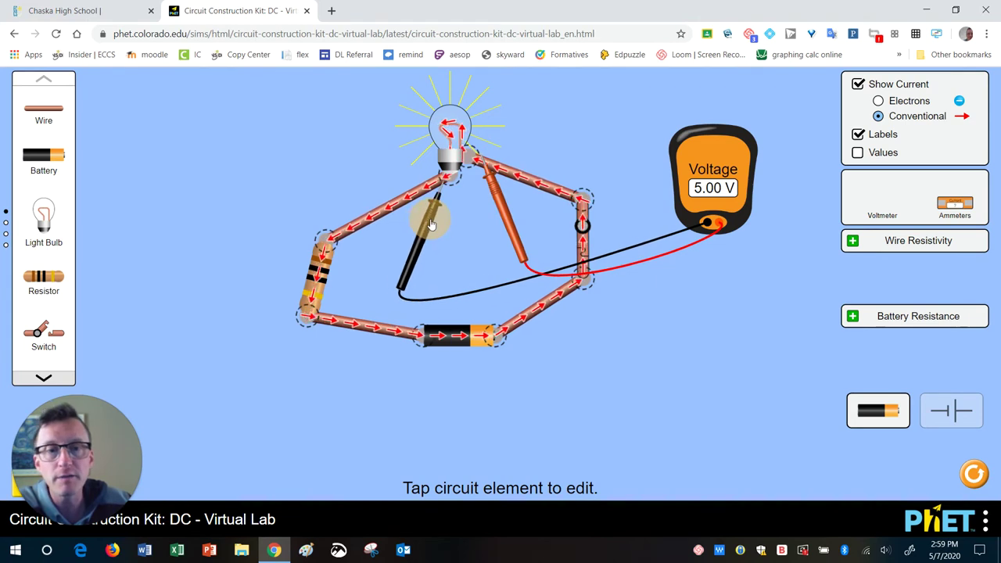
{"action": "left_click_drag", "start_coordinate": [498, 205], "coordinate": [491, 194]}
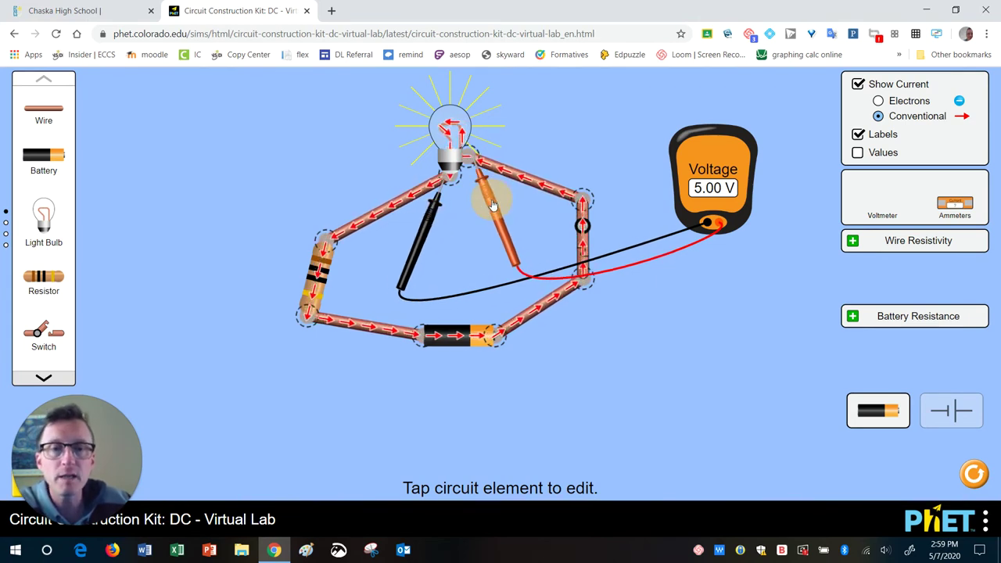
- Check the battery voltage setting, then swap the probes and move both to one side of the bulb
{"action": "left_click", "coordinate": [477, 334]}
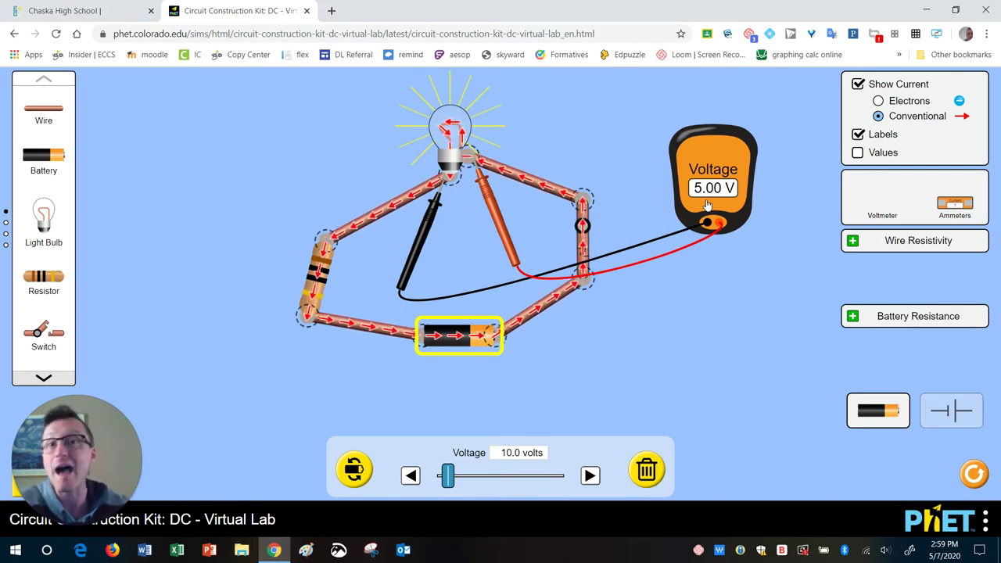
{"action": "left_click", "coordinate": [482, 213]}
{"action": "left_click_drag", "start_coordinate": [482, 212], "coordinate": [459, 221]}
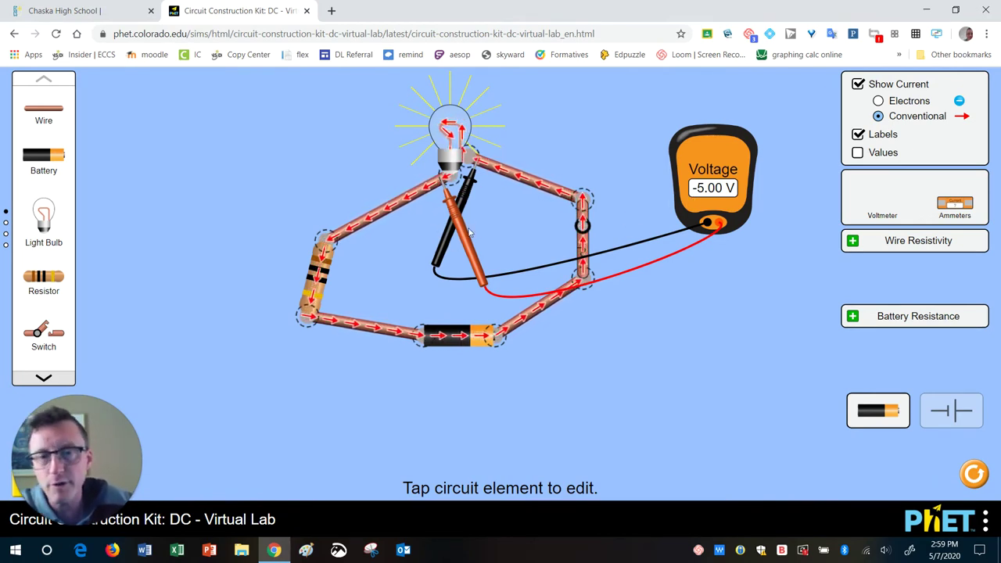
{"action": "left_click_drag", "start_coordinate": [469, 233], "coordinate": [288, 366]}
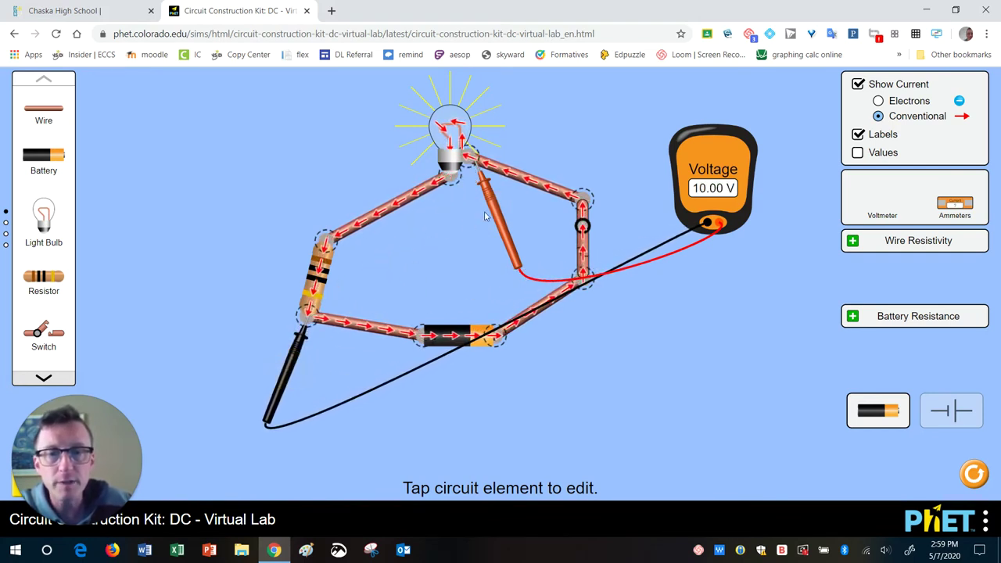
- Move the red probe beside the resistor to measure 5.00 V across it
{"action": "left_click_drag", "start_coordinate": [486, 215], "coordinate": [351, 288]}
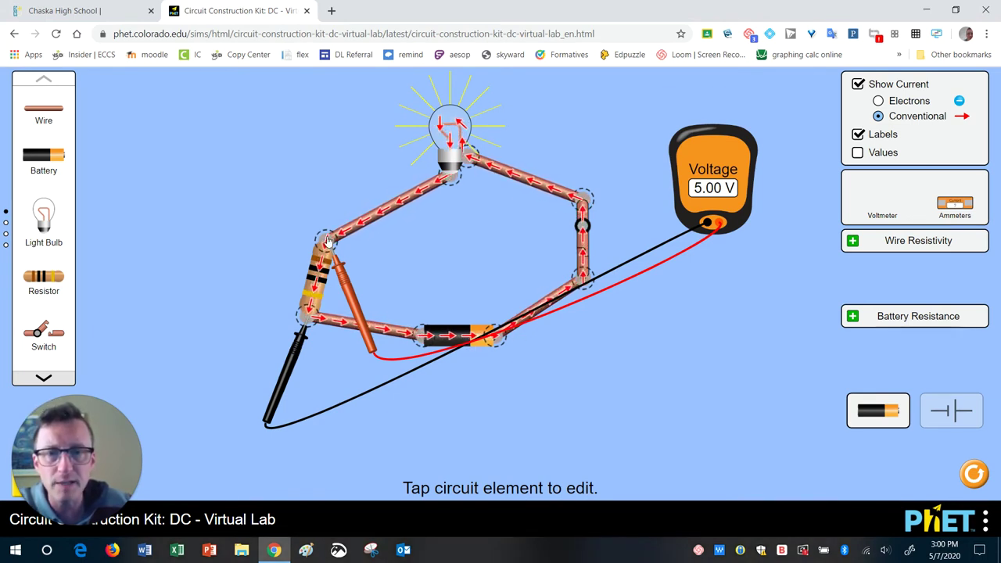
{"action": "left_click_drag", "start_coordinate": [295, 361], "coordinate": [298, 360]}
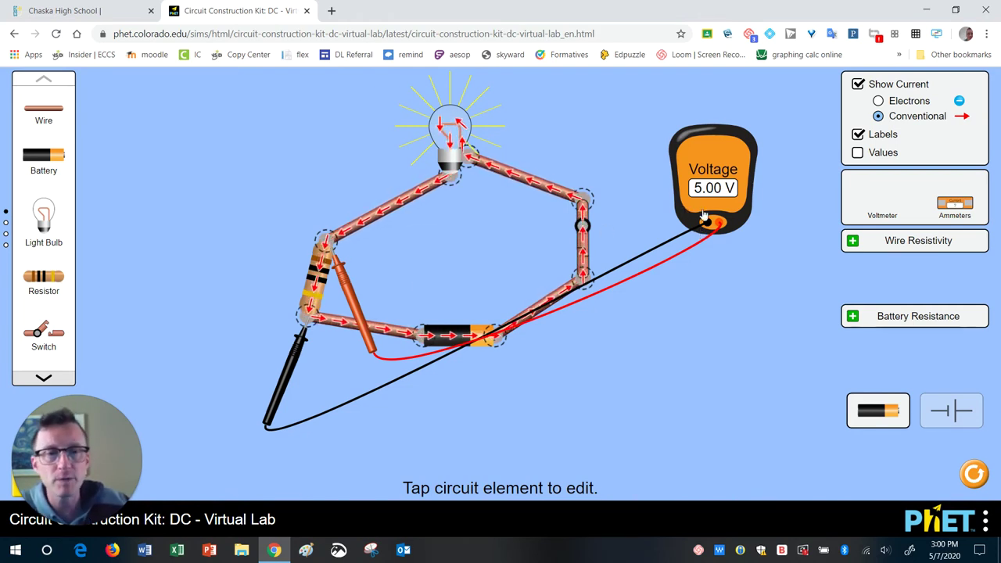
- Move the voltmeter off the circuit and bring an ammeter onto the workspace
{"action": "left_click_drag", "start_coordinate": [703, 217], "coordinate": [746, 494]}
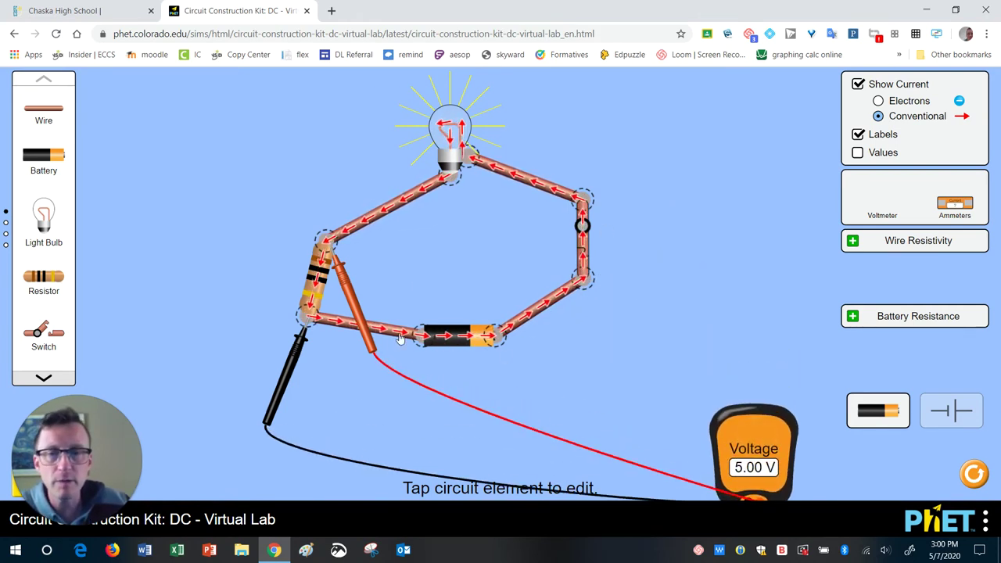
{"action": "left_click_drag", "start_coordinate": [954, 203], "coordinate": [726, 153]}
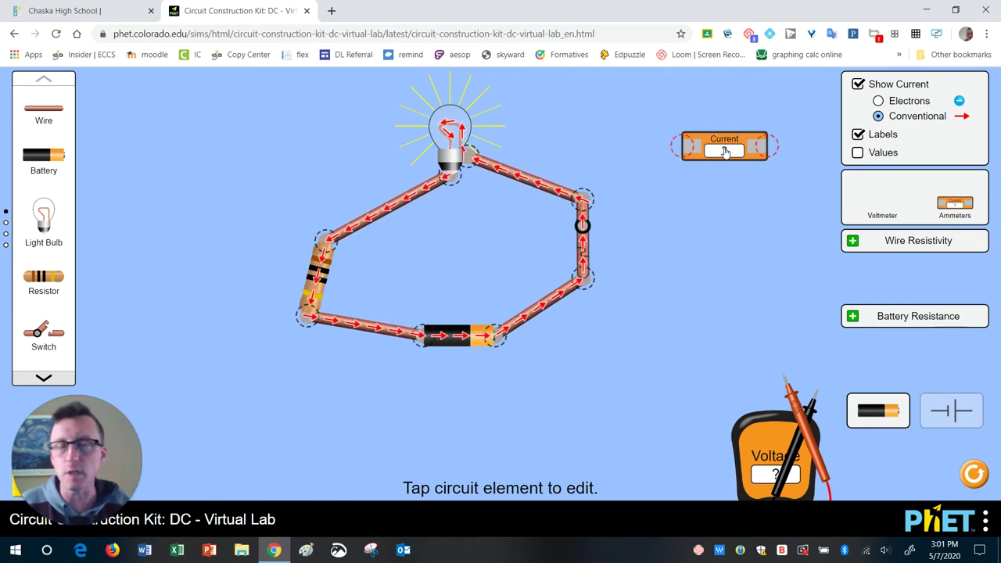
- Bring the ammeter near the bulb and delete the wire from the bulb to the switch
{"action": "left_click_drag", "start_coordinate": [725, 151], "coordinate": [582, 126]}
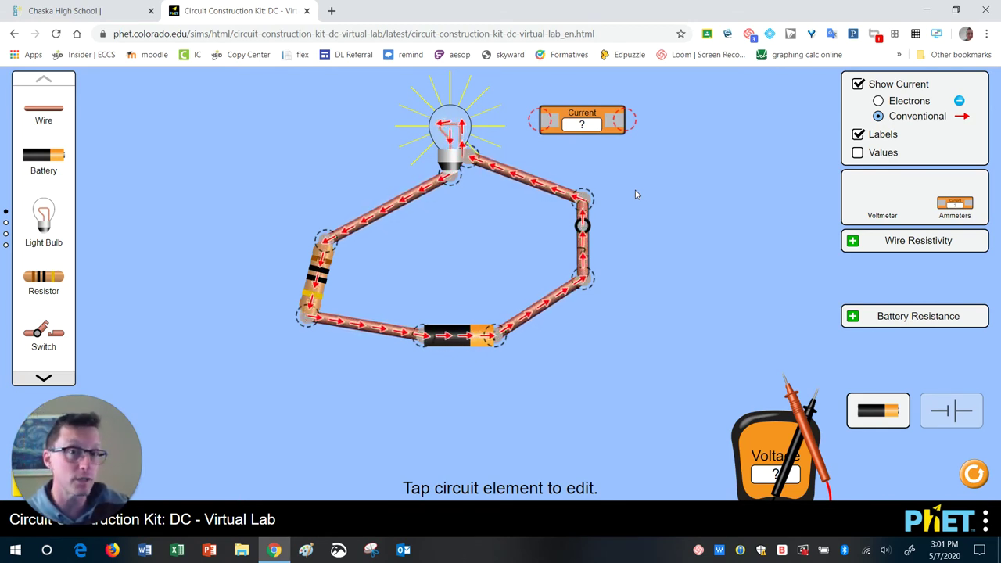
{"action": "left_click", "coordinate": [513, 179]}
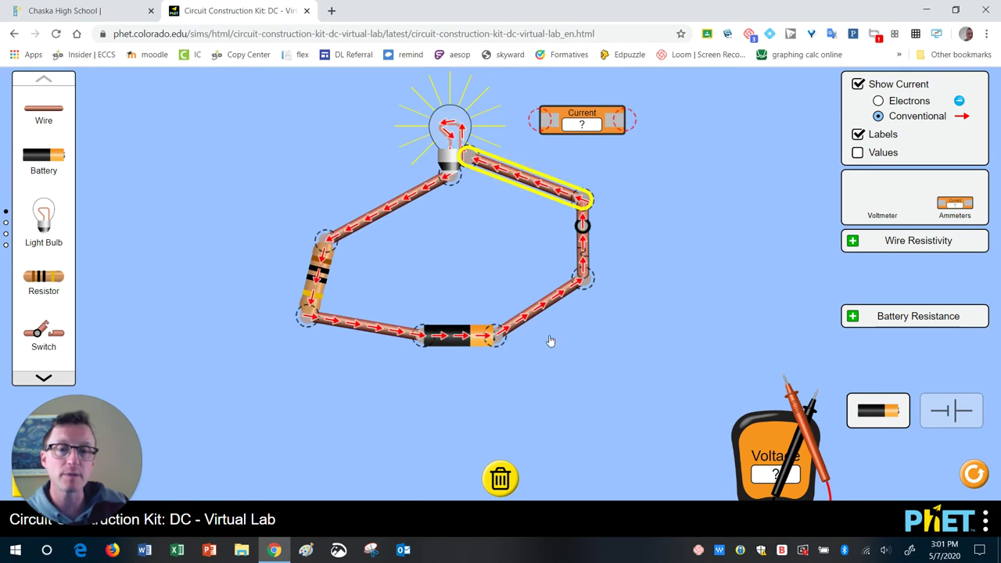
{"action": "left_click", "coordinate": [500, 476]}
{"action": "left_click_drag", "start_coordinate": [582, 209], "coordinate": [609, 216]}
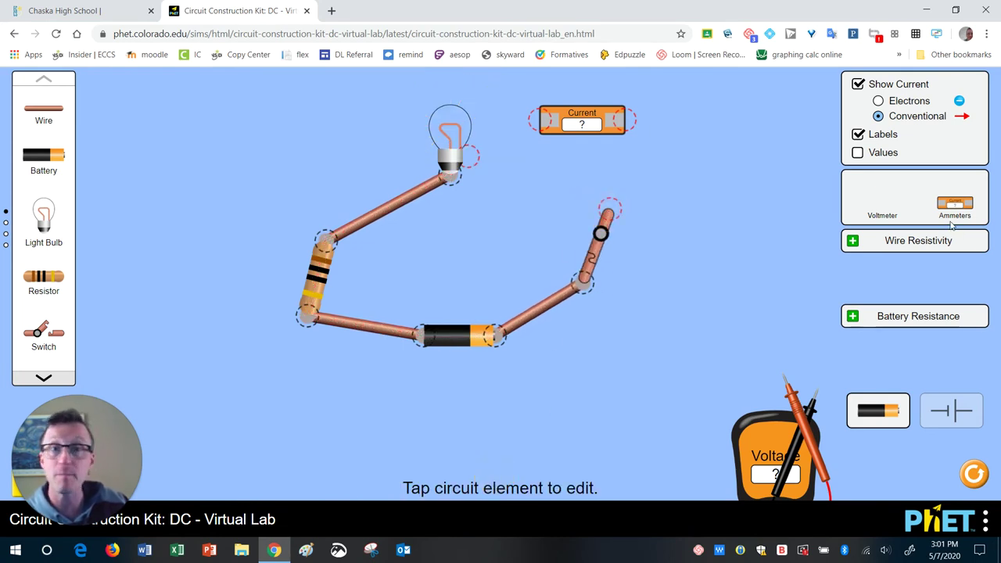
- Connect the ammeter between the bulb terminal and the loose wire, reading 0.50 A
{"action": "left_click_drag", "start_coordinate": [582, 136], "coordinate": [522, 171]}
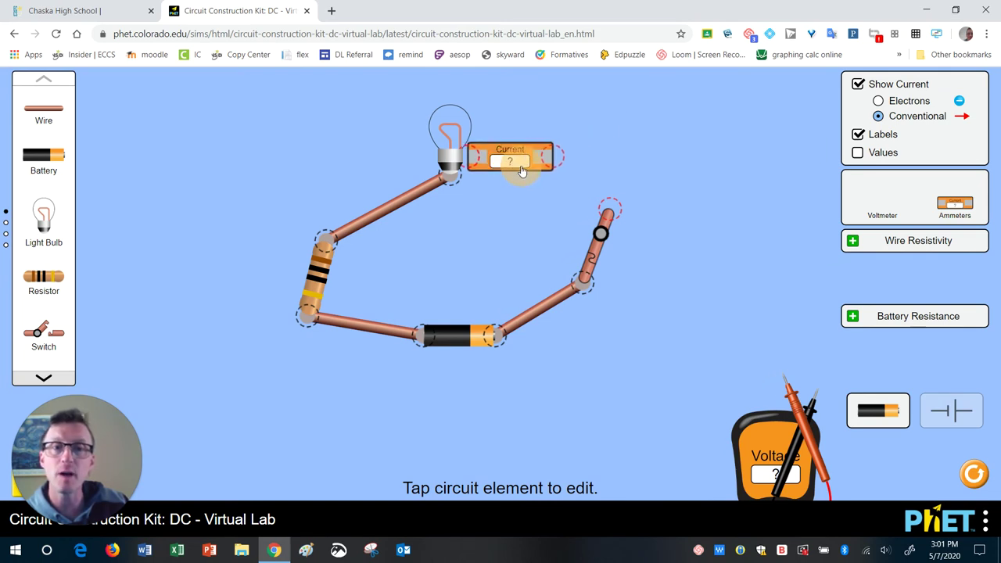
{"action": "left_click_drag", "start_coordinate": [609, 212], "coordinate": [556, 159]}
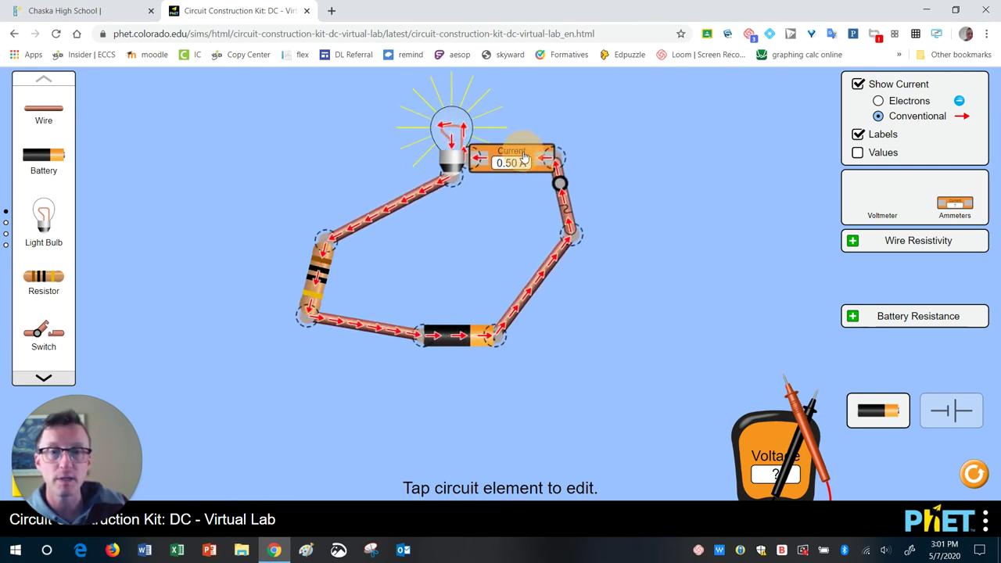
{"action": "left_click_drag", "start_coordinate": [557, 248], "coordinate": [550, 266]}
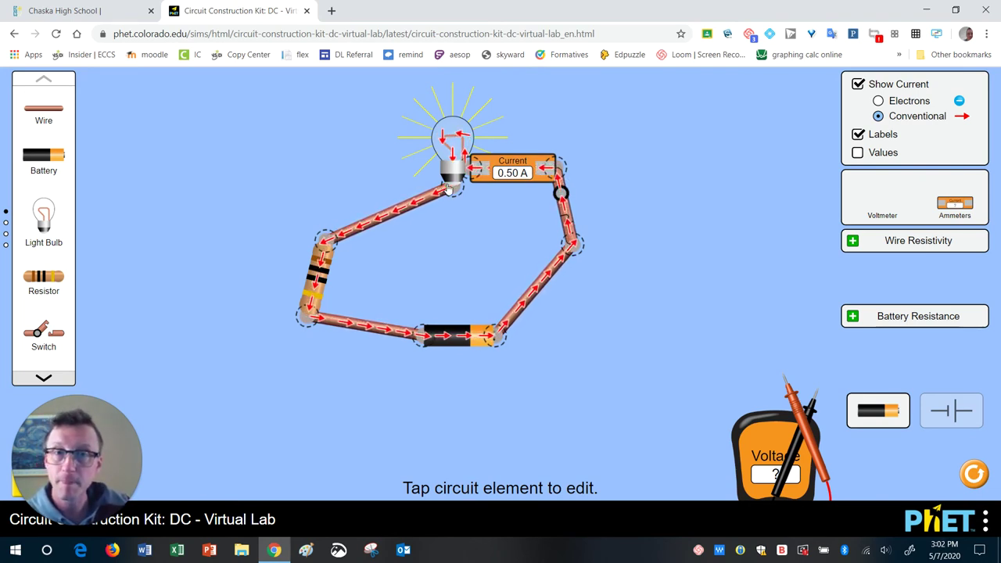
- Probe either side of the bulb with the voltmeter, reading 5.00 V, then unhook it
{"action": "left_click_drag", "start_coordinate": [757, 463], "coordinate": [724, 315]}
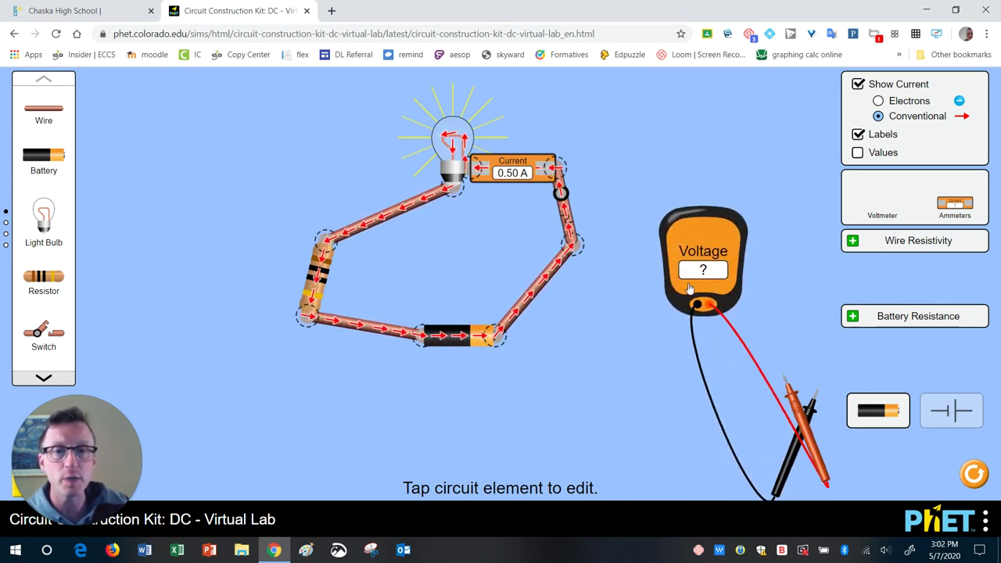
{"action": "left_click_drag", "start_coordinate": [800, 443], "coordinate": [508, 235]}
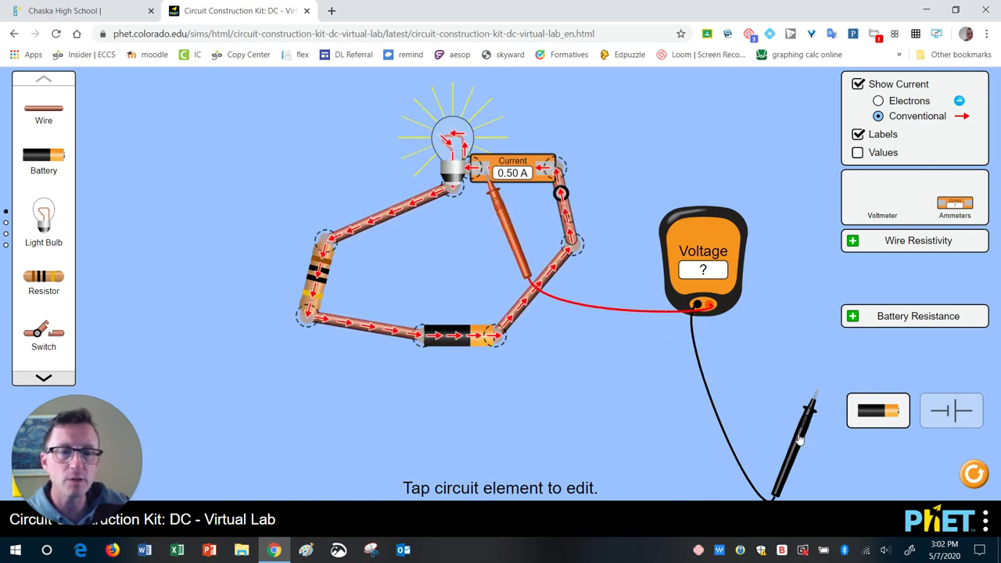
{"action": "left_click_drag", "start_coordinate": [799, 442], "coordinate": [421, 248]}
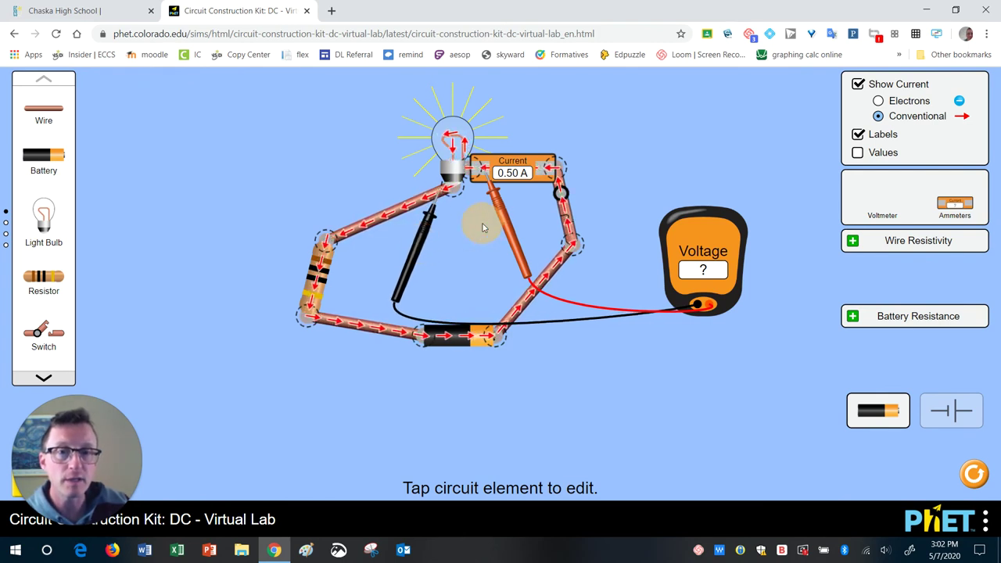
{"action": "left_click_drag", "start_coordinate": [528, 272], "coordinate": [512, 260]}
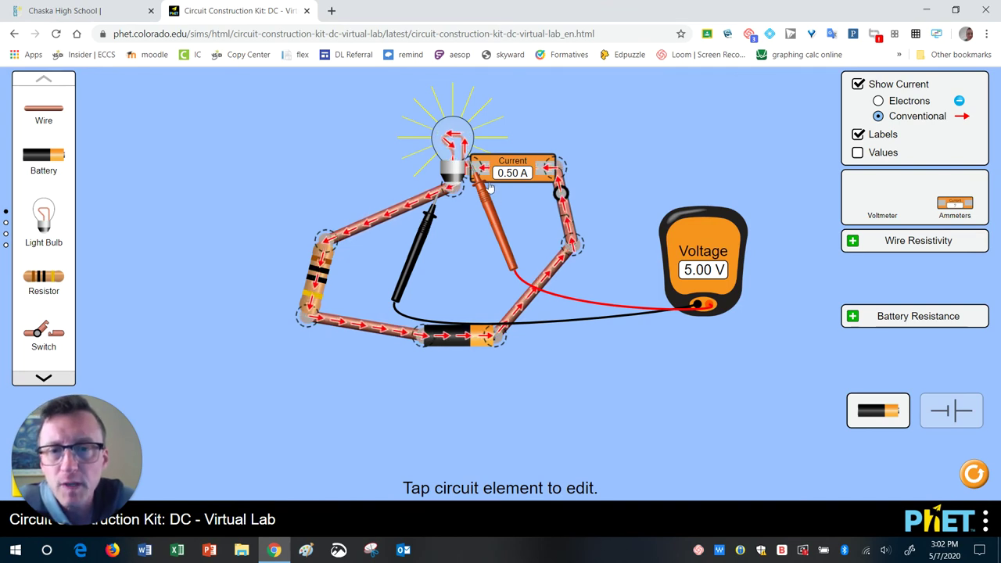
{"action": "left_click_drag", "start_coordinate": [493, 211], "coordinate": [721, 291]}
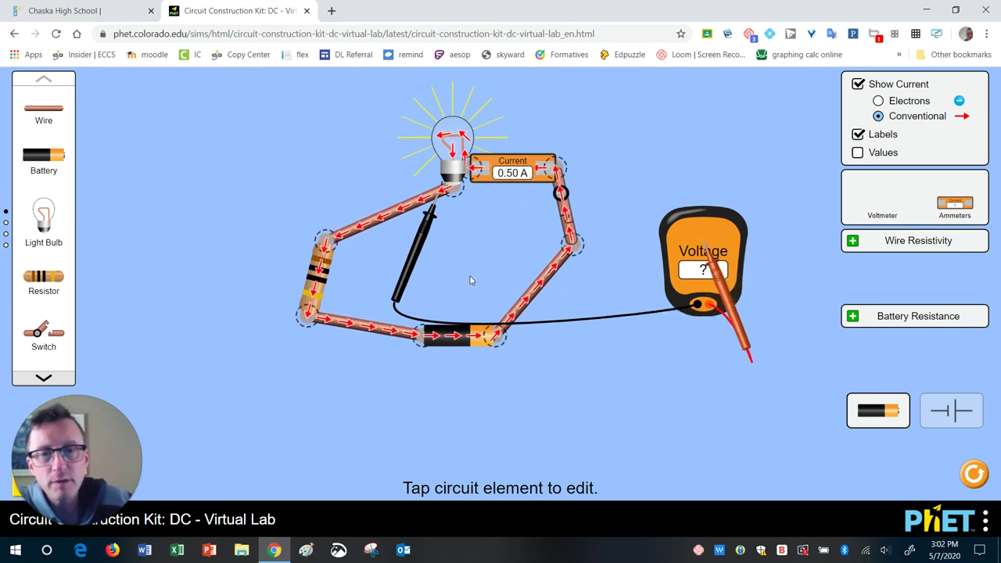
{"action": "left_click_drag", "start_coordinate": [414, 264], "coordinate": [752, 421]}
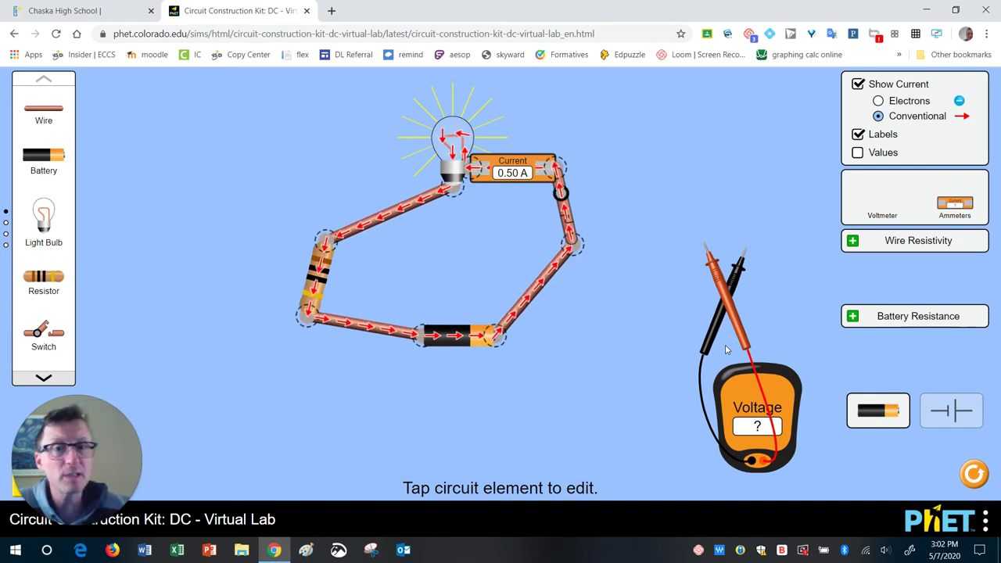
- Widen the loop by shifting the battery, bulb with ammeter, resistor and right side
{"action": "mouse_move", "coordinate": [450, 336]}
{"action": "left_mouse_down"}
{"action": "mouse_move", "coordinate": [452, 291]}
{"action": "mouse_move", "coordinate": [442, 340]}
{"action": "left_mouse_up"}
{"action": "left_click", "coordinate": [451, 287]}
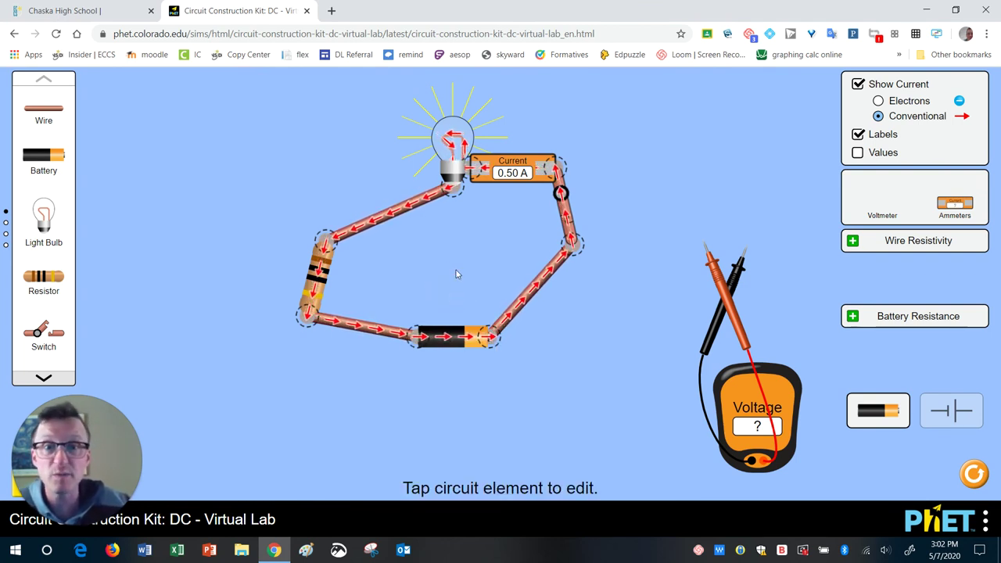
{"action": "left_click_drag", "start_coordinate": [459, 148], "coordinate": [443, 141]}
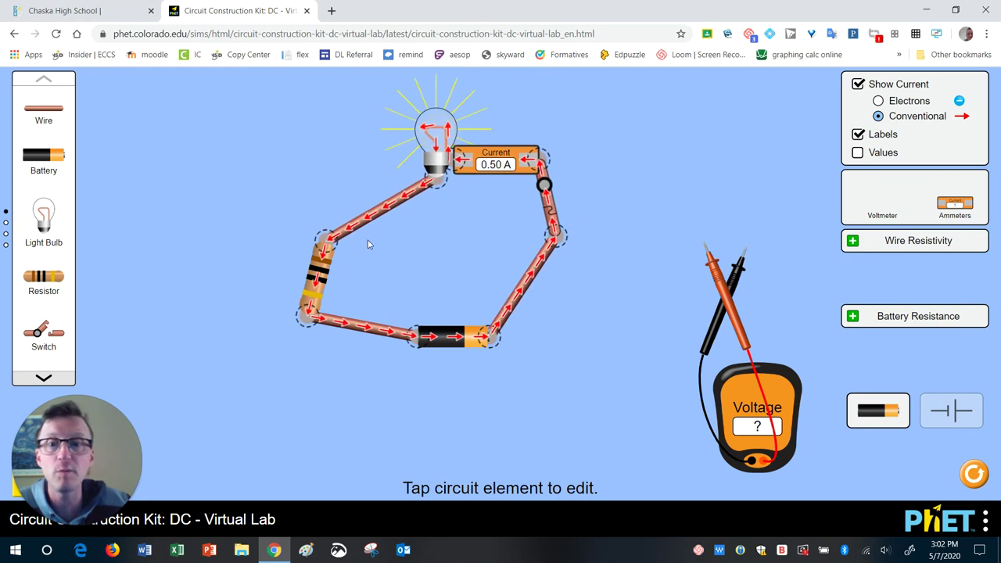
{"action": "left_click_drag", "start_coordinate": [313, 283], "coordinate": [348, 267]}
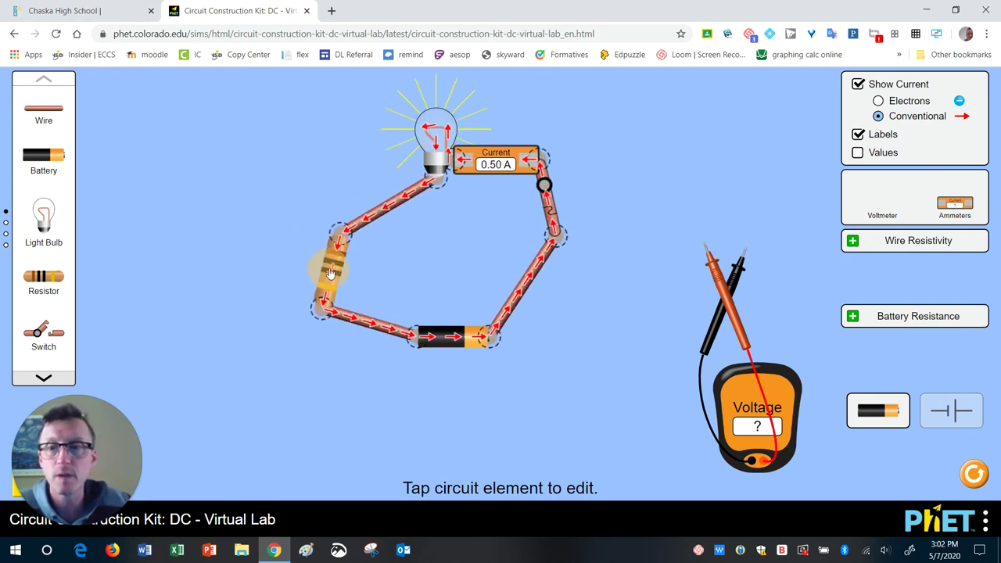
{"action": "mouse_move", "coordinate": [552, 262]}
{"action": "left_mouse_down"}
{"action": "mouse_move", "coordinate": [555, 289]}
{"action": "mouse_move", "coordinate": [560, 270]}
{"action": "left_mouse_up"}
- Open and re-close the switch so the ammeter reads 0.50 A, then park the voltmeter top right
{"action": "left_click", "coordinate": [557, 235]}
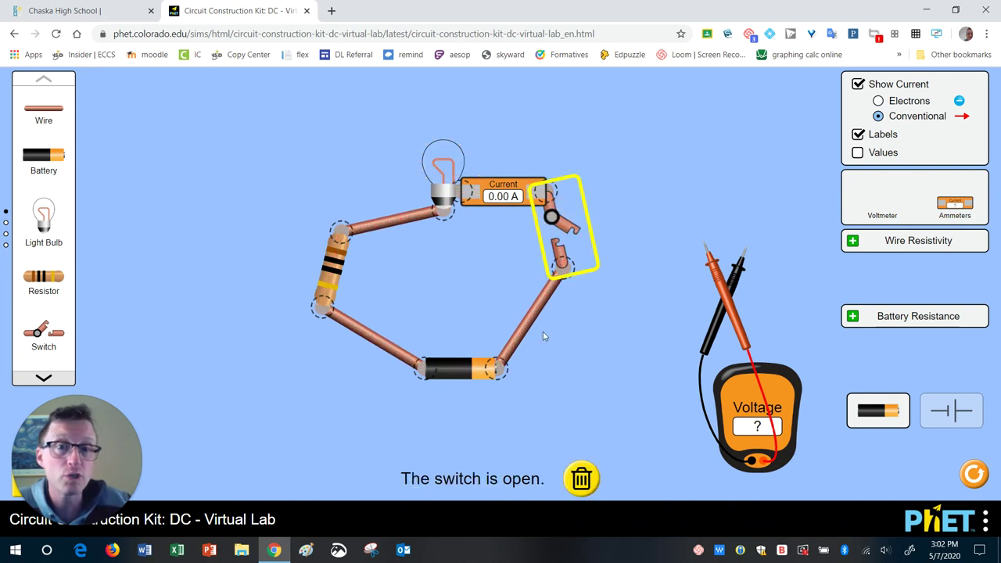
{"action": "left_click", "coordinate": [553, 221]}
{"action": "left_click", "coordinate": [634, 204]}
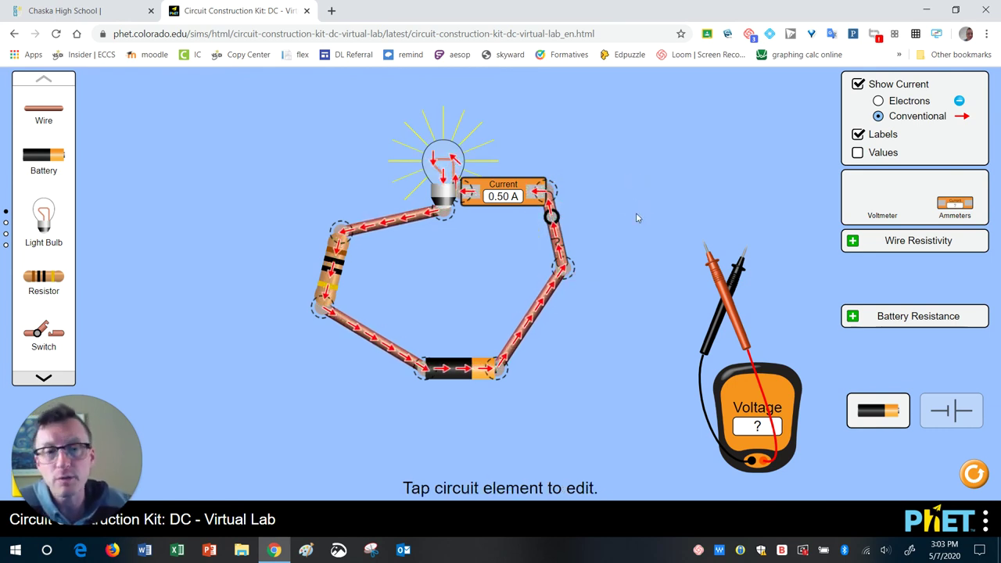
{"action": "left_click_drag", "start_coordinate": [757, 426], "coordinate": [700, 171]}
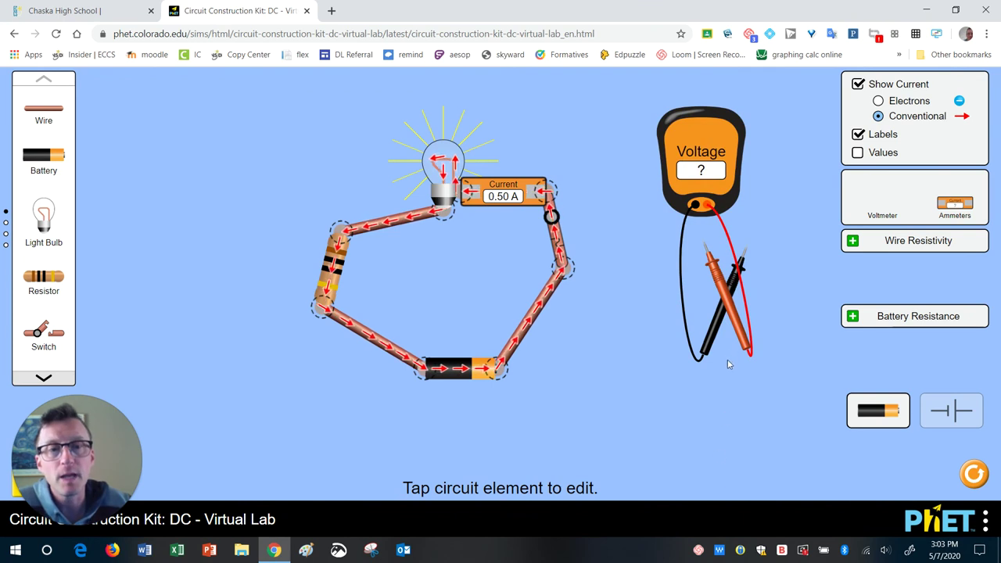
{"action": "left_click_drag", "start_coordinate": [727, 305], "coordinate": [491, 257]}
{"action": "left_click_drag", "start_coordinate": [723, 307], "coordinate": [733, 218]}
{"action": "left_click_drag", "start_coordinate": [475, 256], "coordinate": [753, 257]}
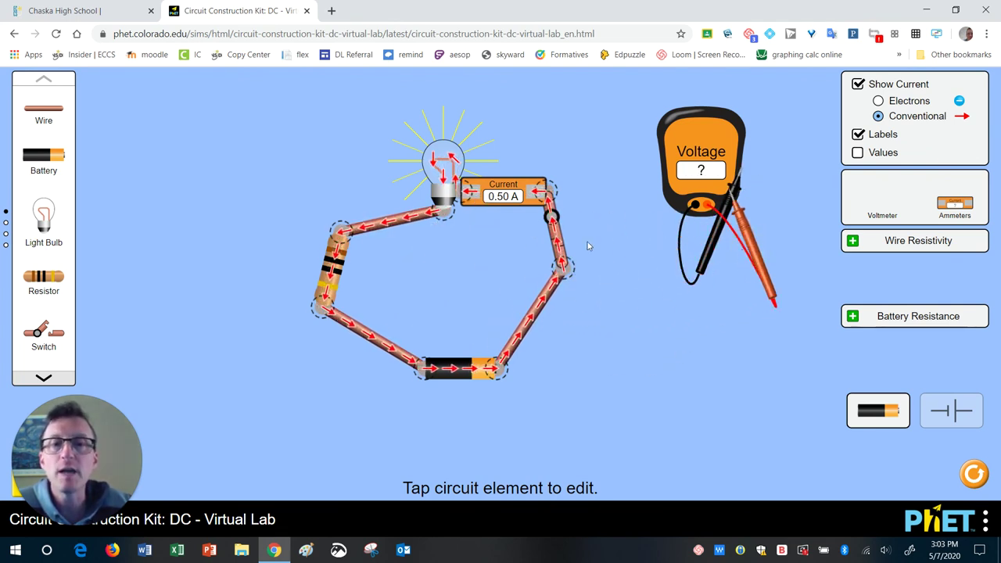